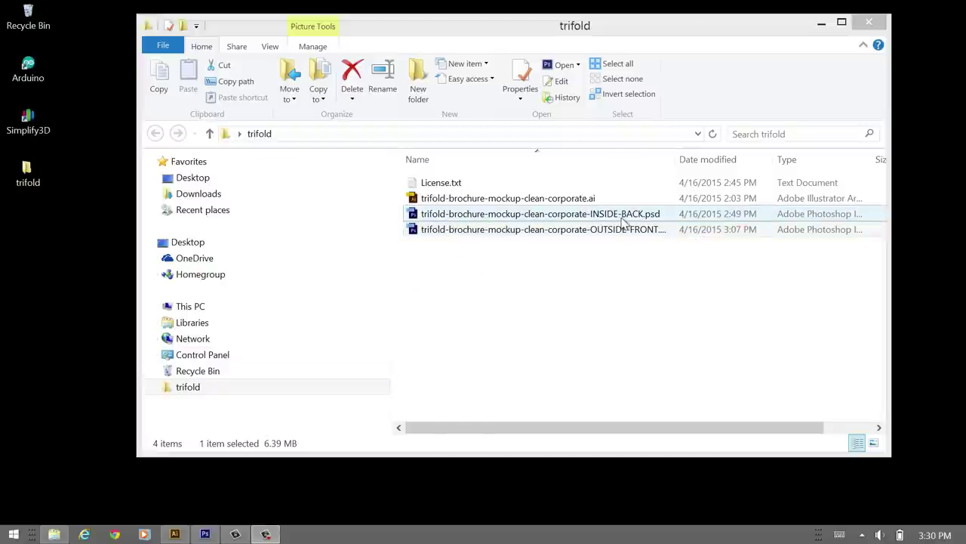
- Switch to Photoshop and show the "Margins_DELETE WHEN FINISHED-OR HIDE" layer over the inside-back brochure design
left_click(206, 531)
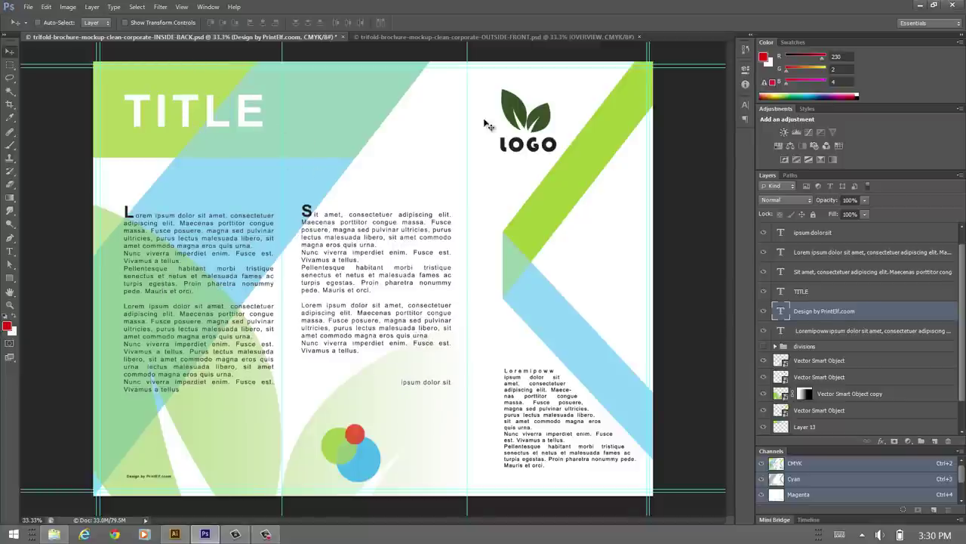
scroll(963, 269, "up", 2)
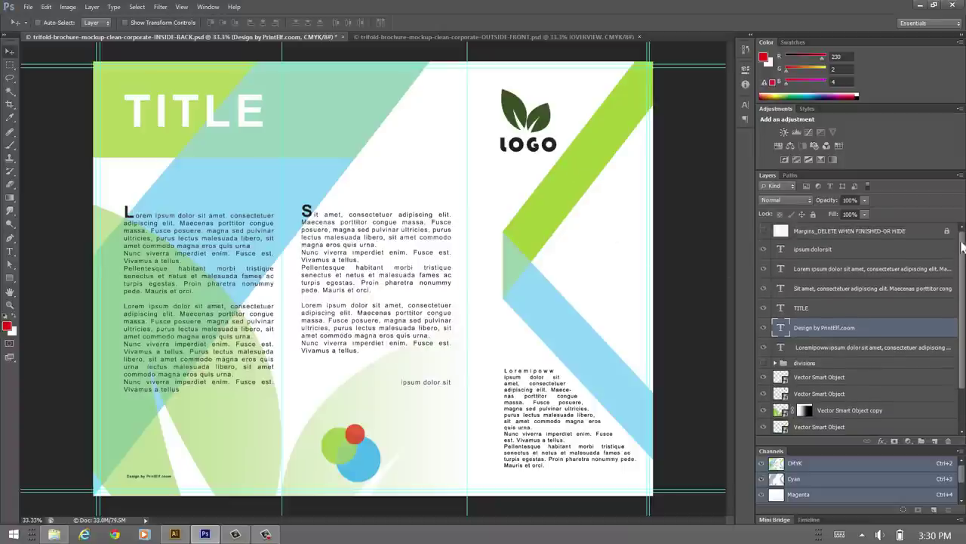
mouse_move(204, 257)
left_mouse_down()
mouse_move(178, 223)
mouse_move(211, 225)
mouse_move(195, 257)
mouse_move(190, 247)
mouse_move(190, 264)
left_mouse_up()
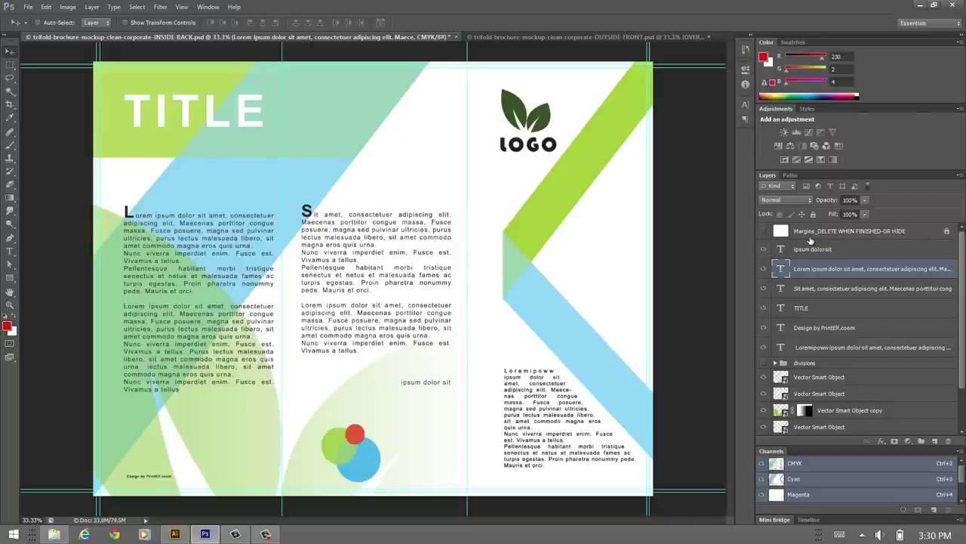
left_click(763, 231)
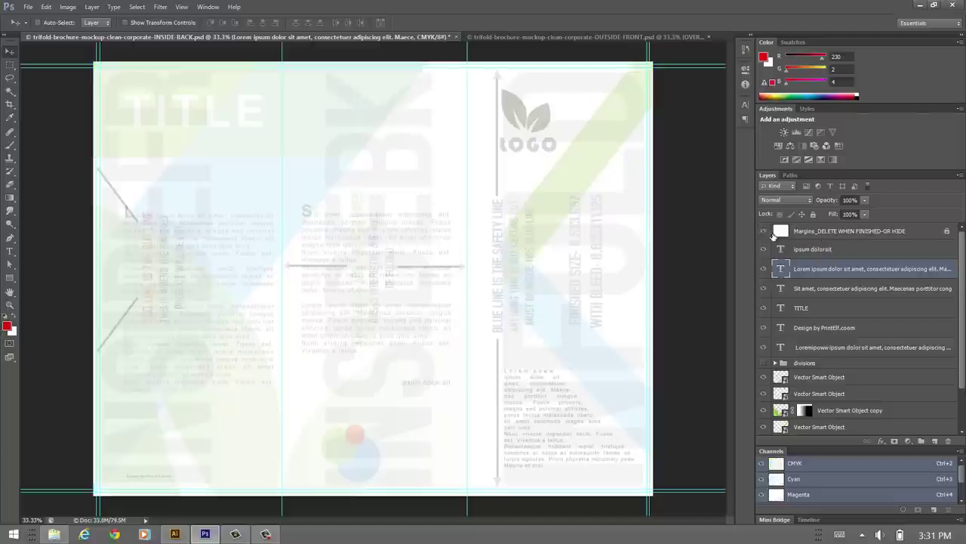
- Unlock the margins guide layer, try it at higher and lower opacity, and hide it again
left_click(841, 233)
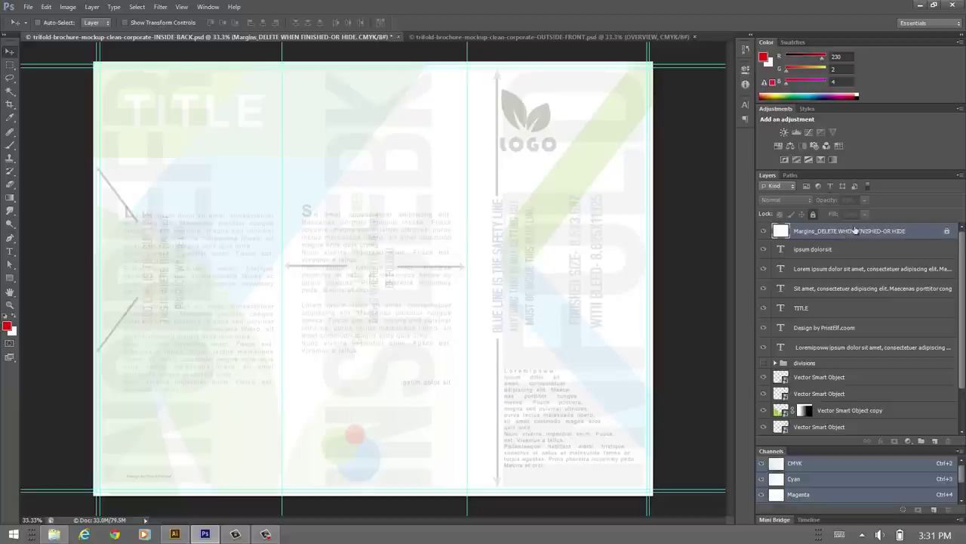
left_click(813, 214)
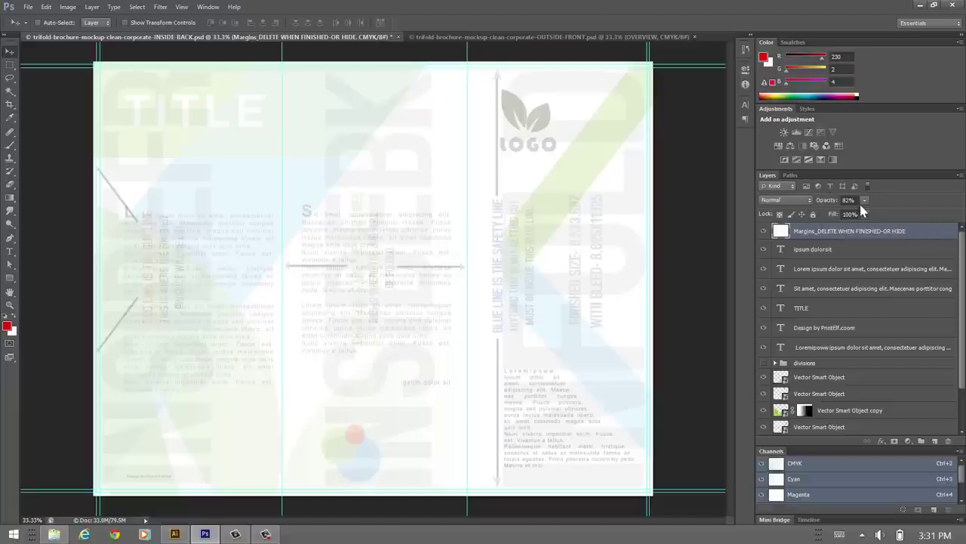
mouse_move(866, 219)
left_mouse_down()
mouse_move(845, 219)
mouse_move(874, 218)
left_mouse_up()
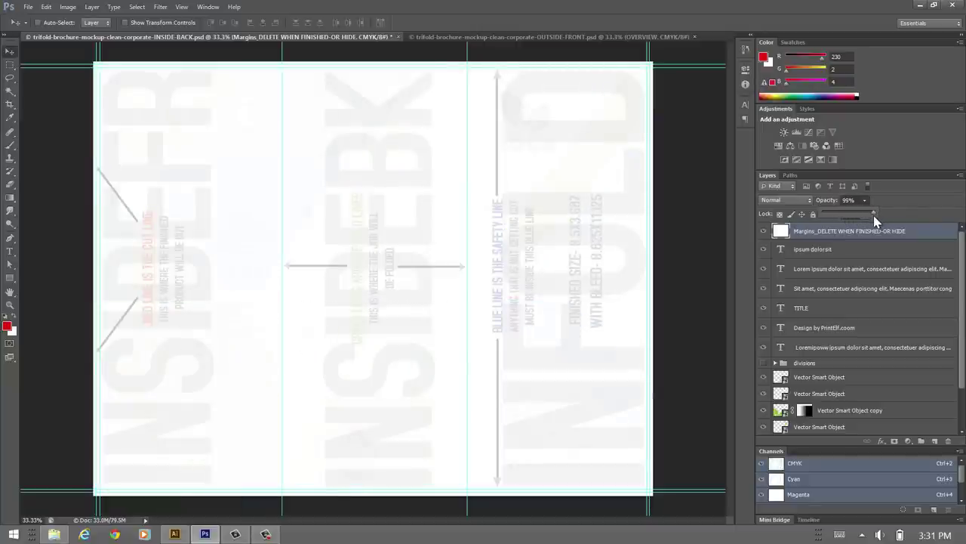
left_click_drag(874, 215, 851, 215)
left_click(764, 232)
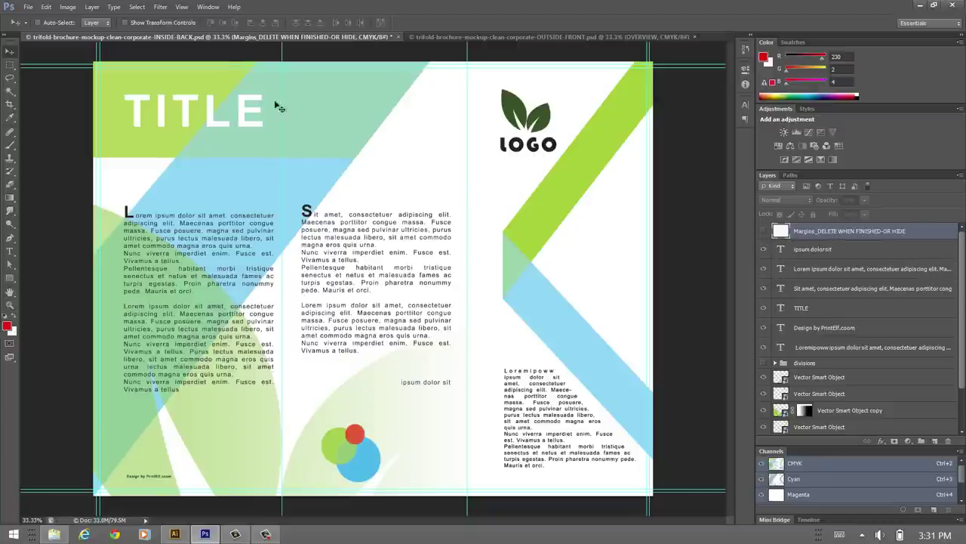
- View the outside-front brochure document, switch to Illustrator and copy the green swirl of the second logo
left_click(444, 40)
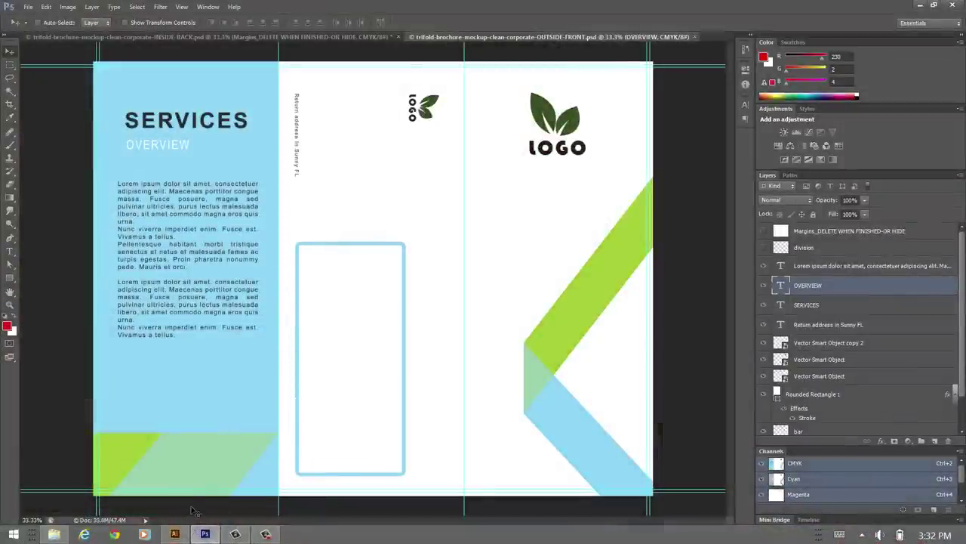
left_click(174, 534)
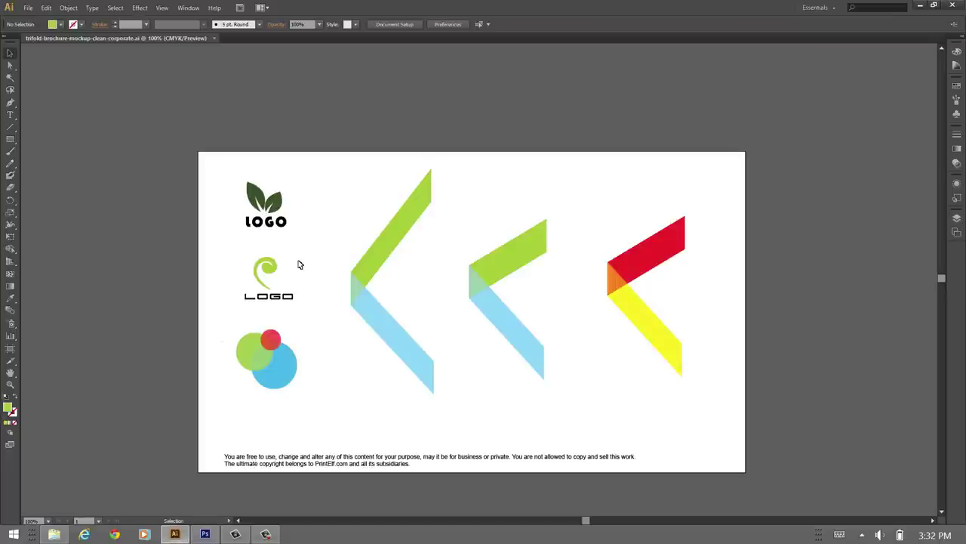
left_click_drag(238, 255, 300, 291)
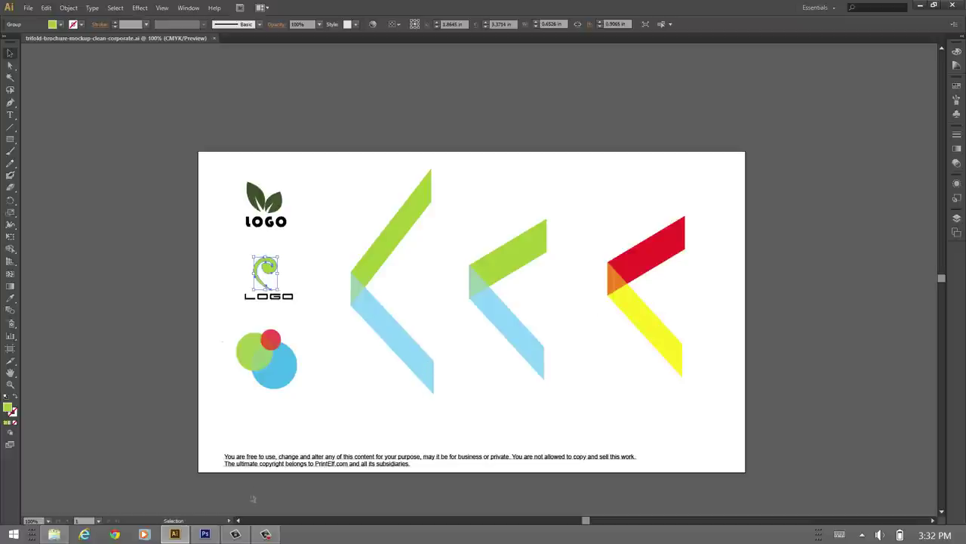
- Switch to Photoshop and paste the swirl into the inside-back brochure document as a Smart Object
left_click(205, 534)
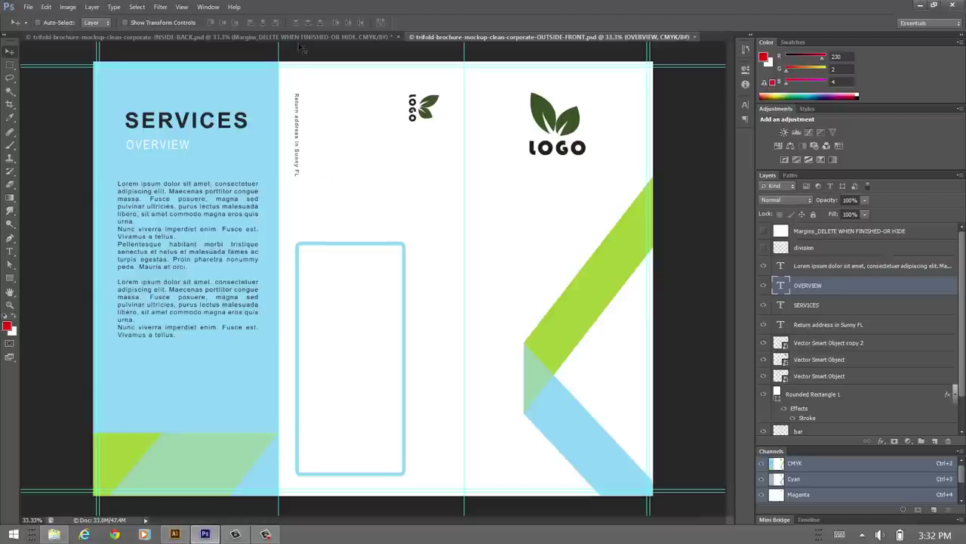
left_click(300, 38)
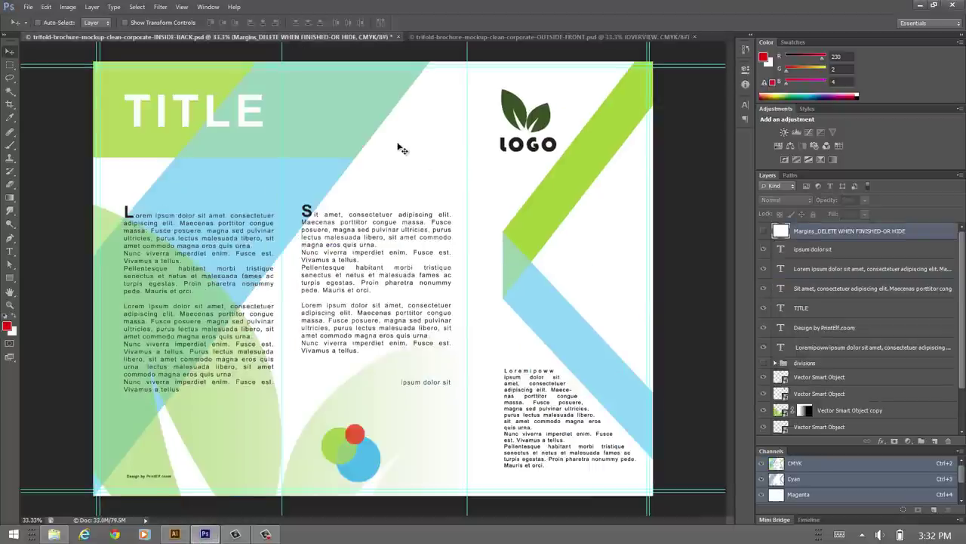
key("ctrl+v")
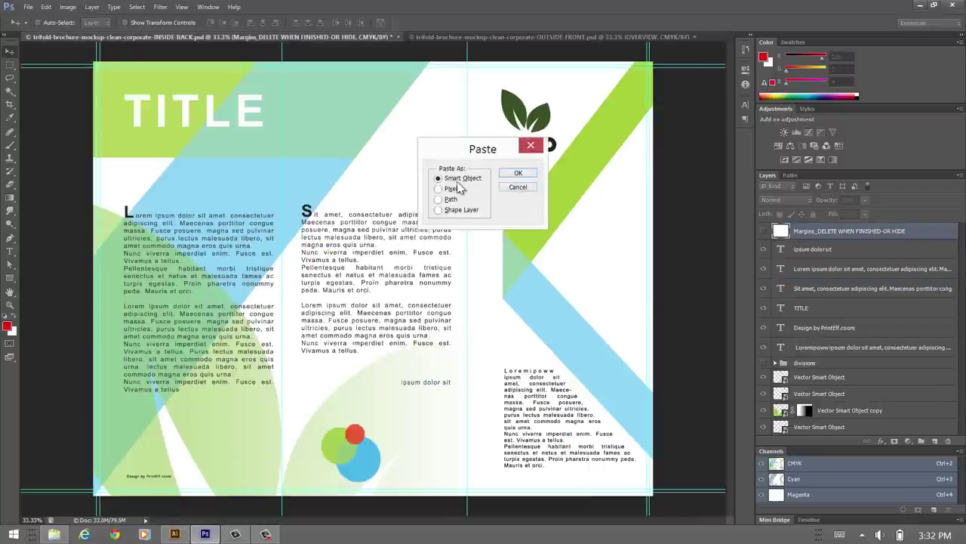
left_click(518, 174)
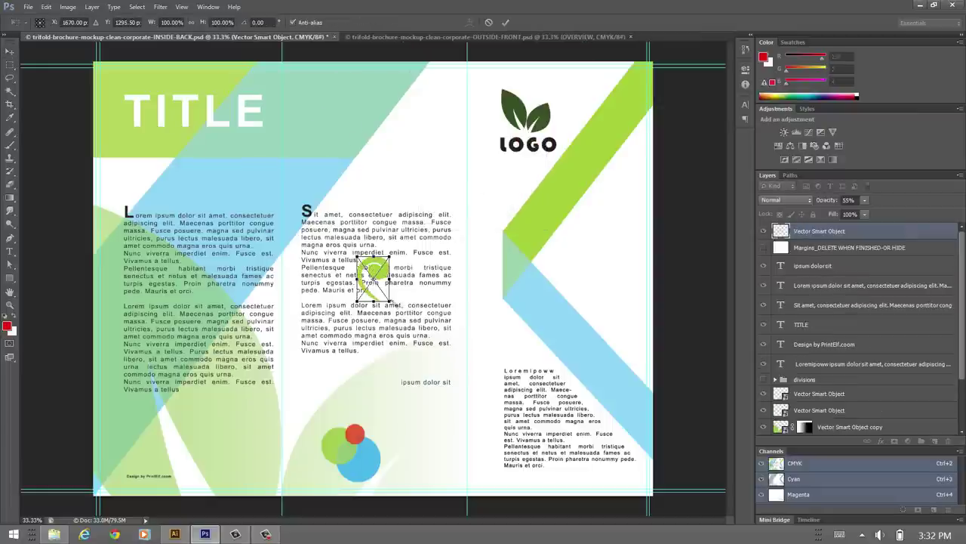
- Scale the pasted swirl proportionally to about 377.5% and place it over the upper part of the middle panel
left_click_drag(393, 305, 469, 417)
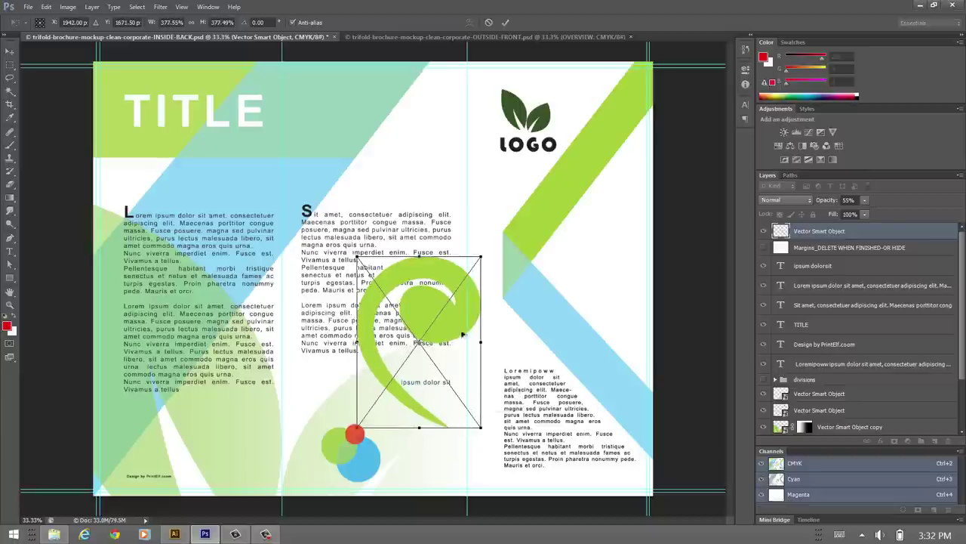
left_click_drag(457, 321, 398, 181)
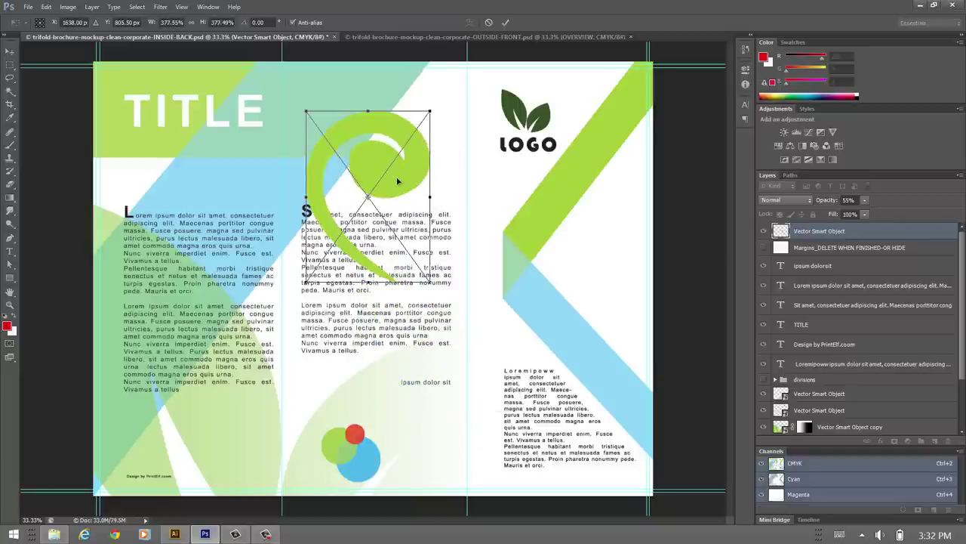
key("Return")
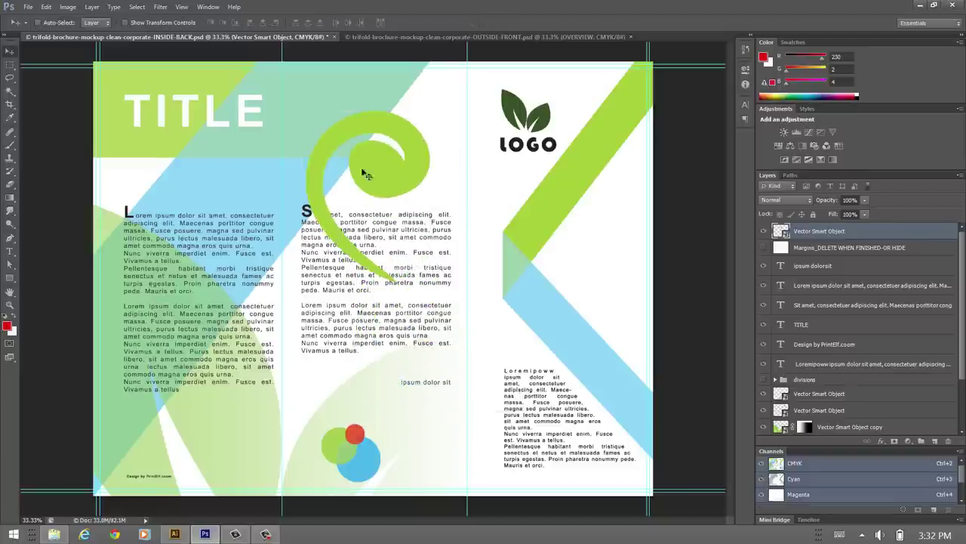
left_click_drag(335, 113, 373, 223)
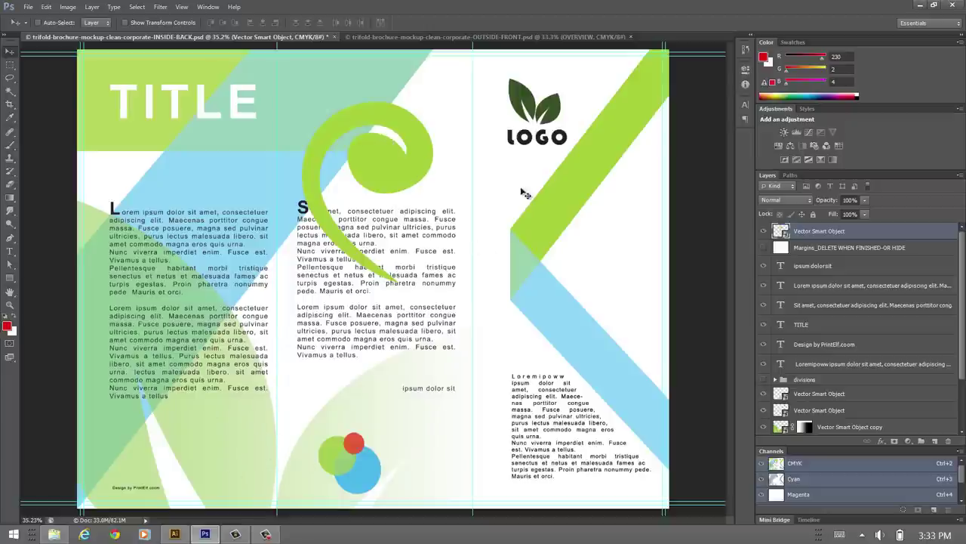
- Hide the faded green background shape's layer and move the swirl to the bottom of the brochure's left panel
left_click_drag(216, 457, 230, 400)
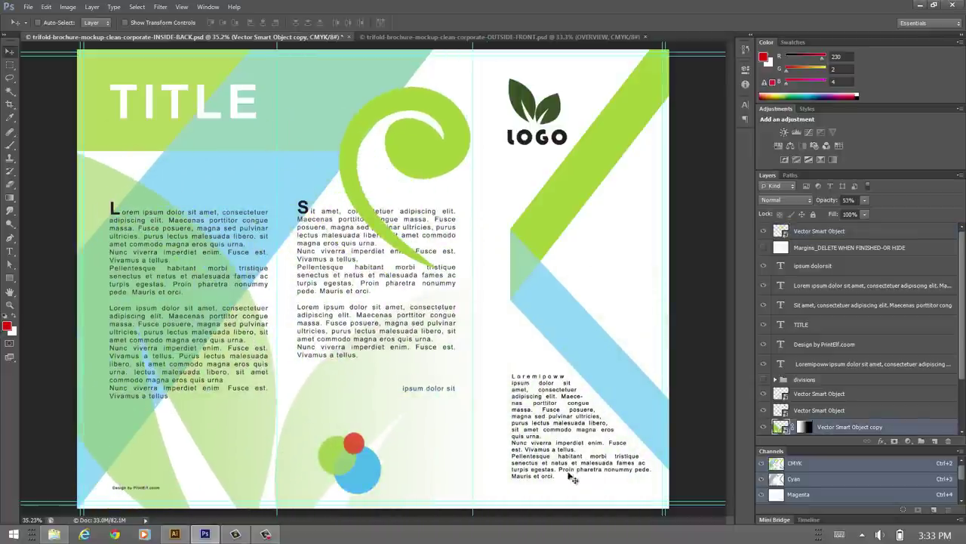
left_click(764, 428)
left_click_drag(432, 156, 224, 401)
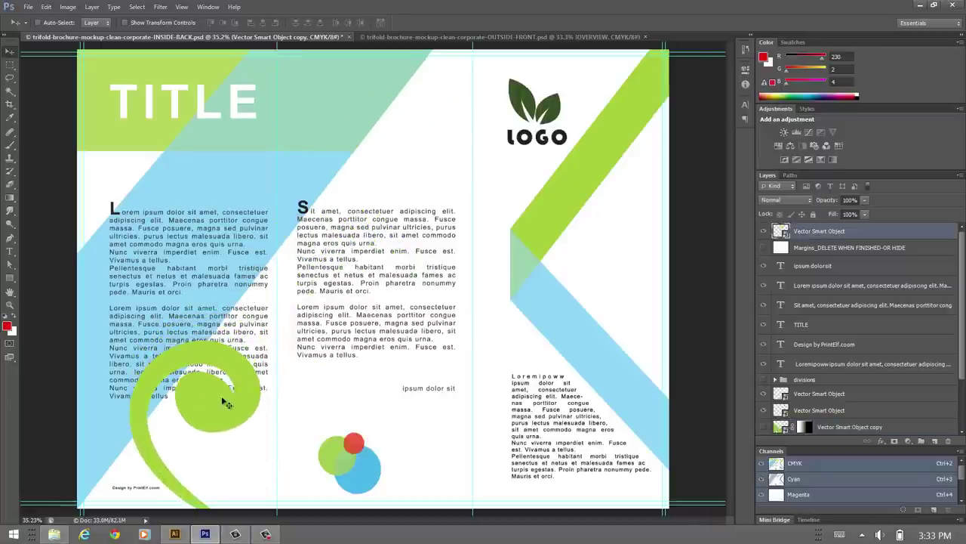
- Enlarge the swirl and position it so it spans the lower left and middle panels, running off the page bottom
key("ctrl+t")
left_click_drag(260, 342, 438, 249)
key("Return")
left_click_drag(343, 308, 310, 443)
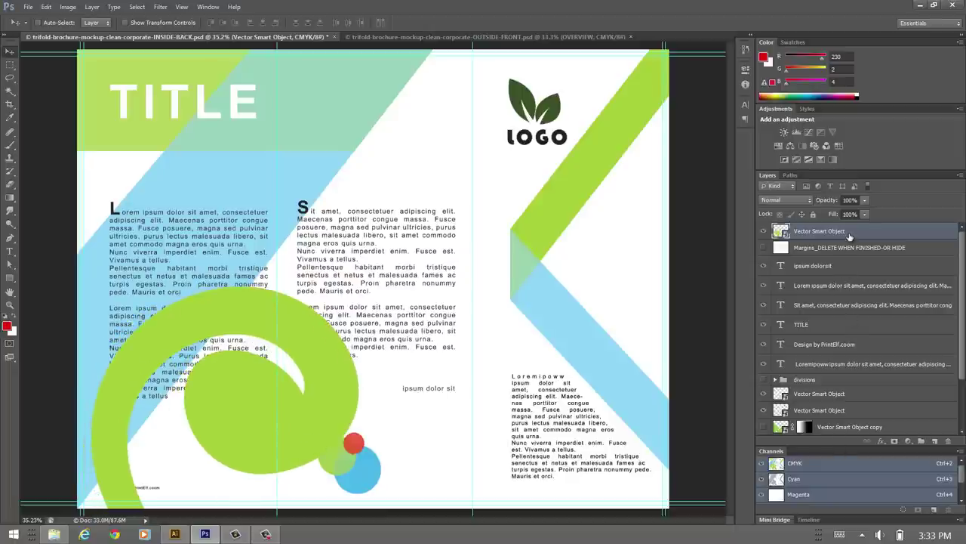
- Add a layer mask to the swirl and fade it out toward the middle panel with a white-to-black gradient
left_click(895, 442)
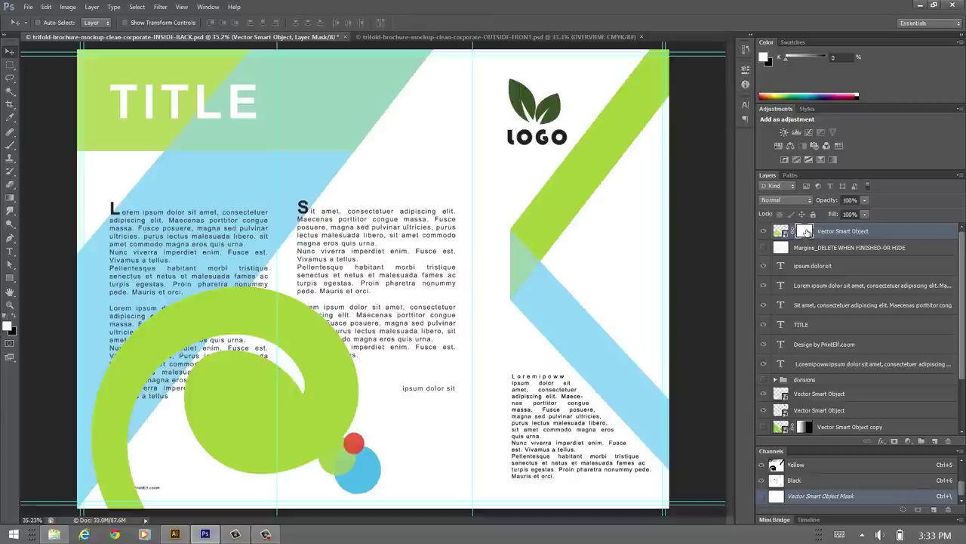
left_click(12, 199)
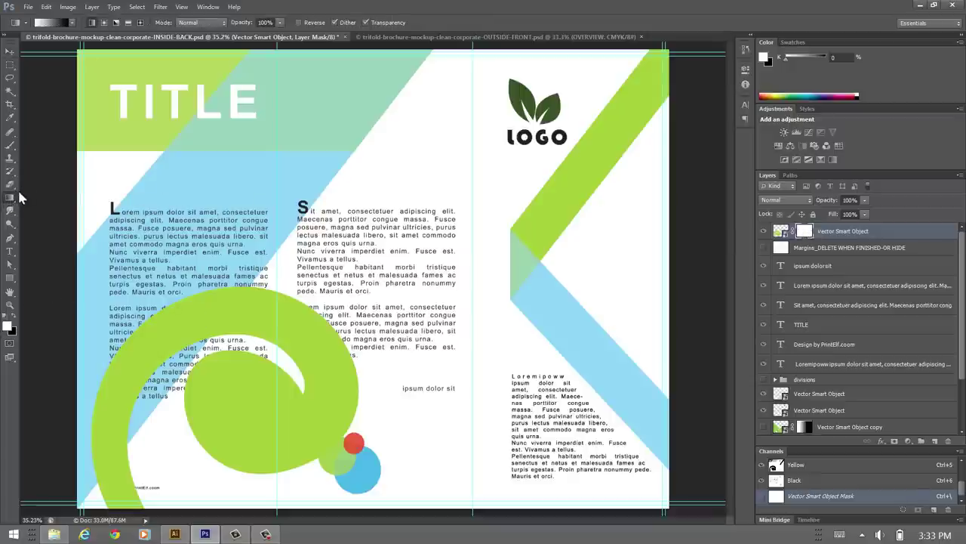
left_click_drag(132, 408, 265, 332)
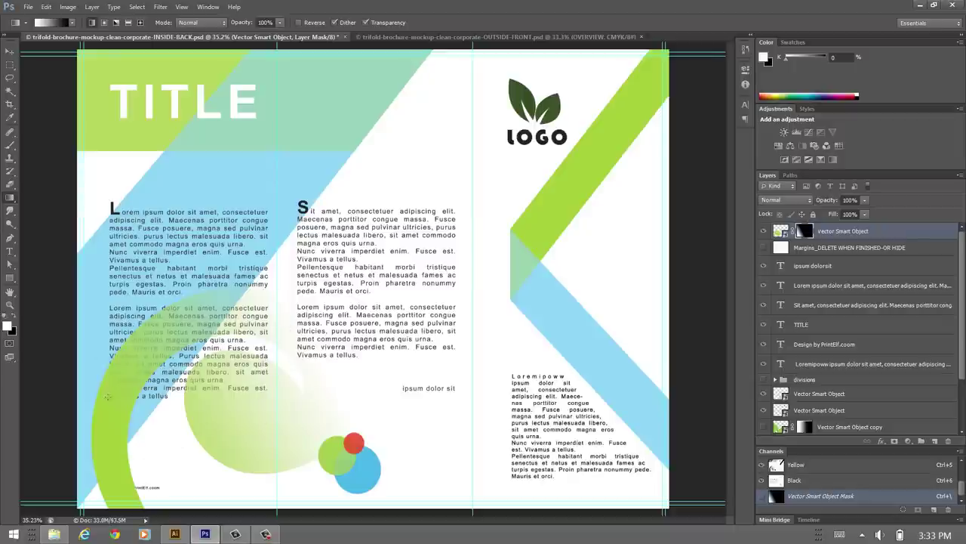
left_click_drag(233, 387, 192, 392)
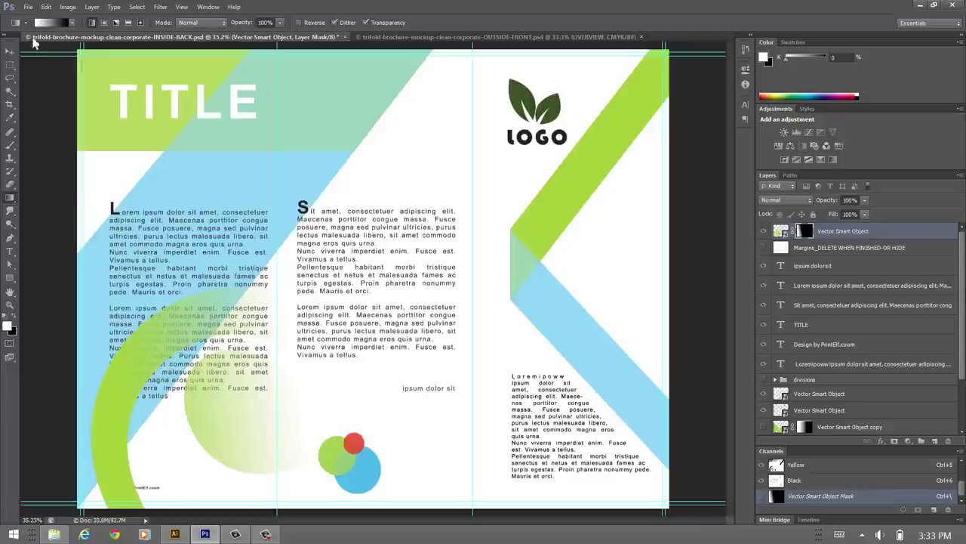
- Move the swirl layer beneath the text layers and shift the three-circle graphic slightly upward on the middle panel
left_click(9, 50)
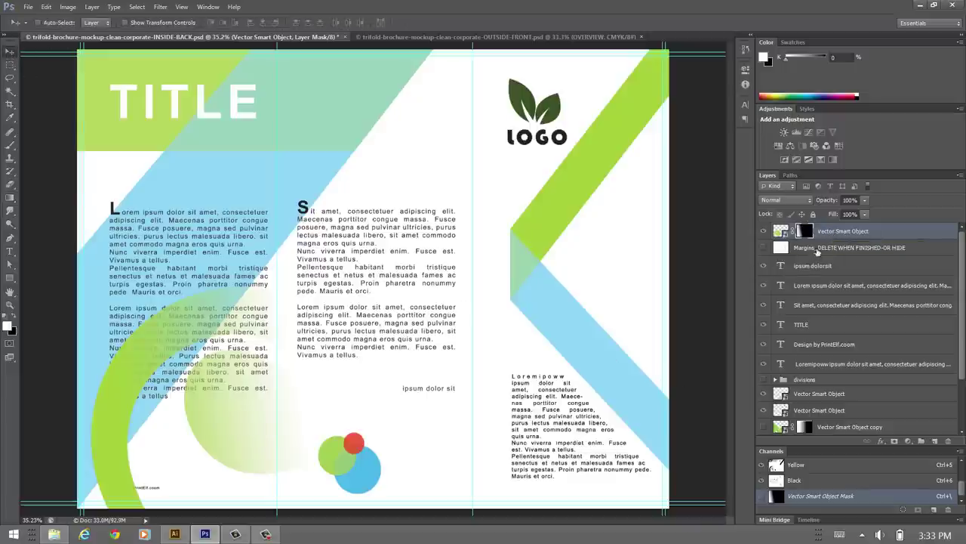
left_click_drag(838, 232, 835, 369)
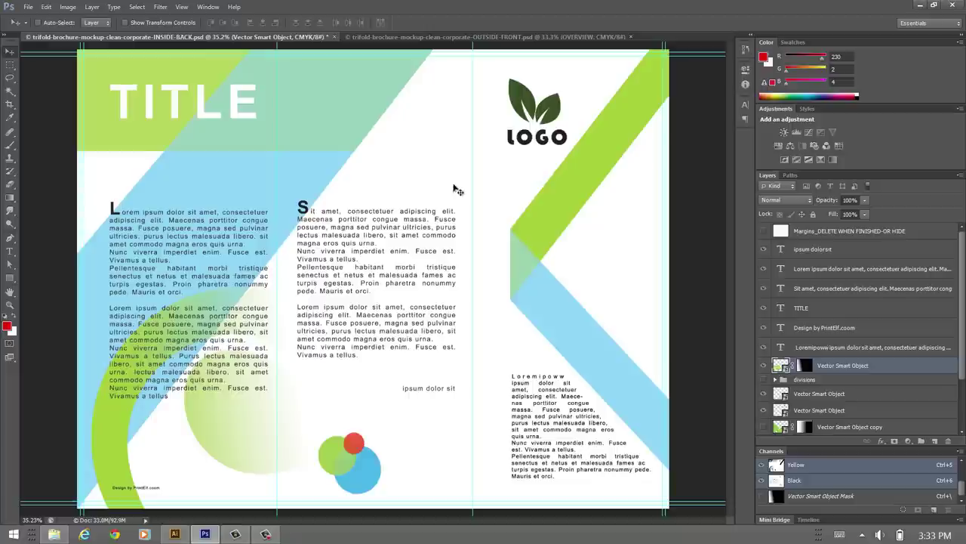
left_click_drag(330, 450, 362, 451)
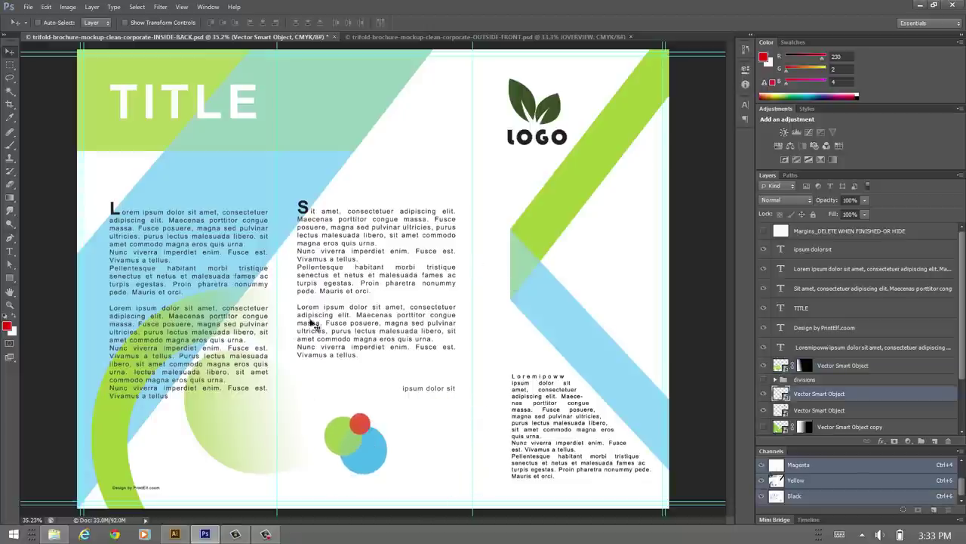
- Reshape the right panel's lower text area by moving its path's upper-right anchor point slightly outward with the Direct Selection tool
left_click(543, 414, "ctrl")
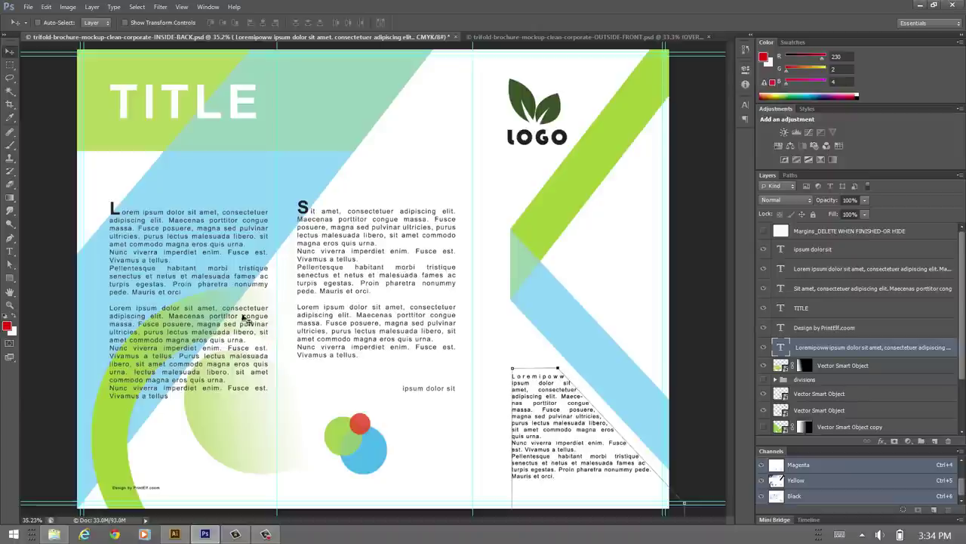
left_click(10, 251)
left_click(531, 428)
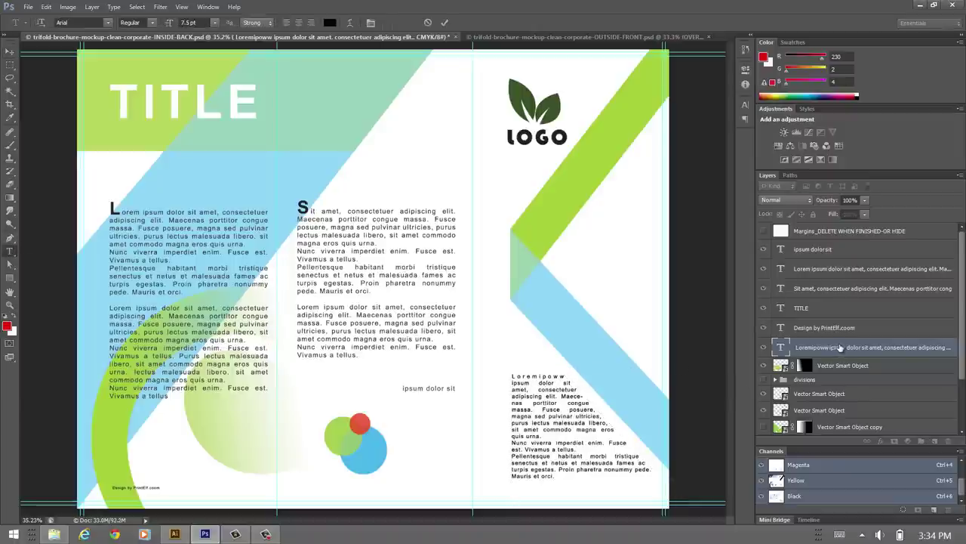
left_click(791, 175)
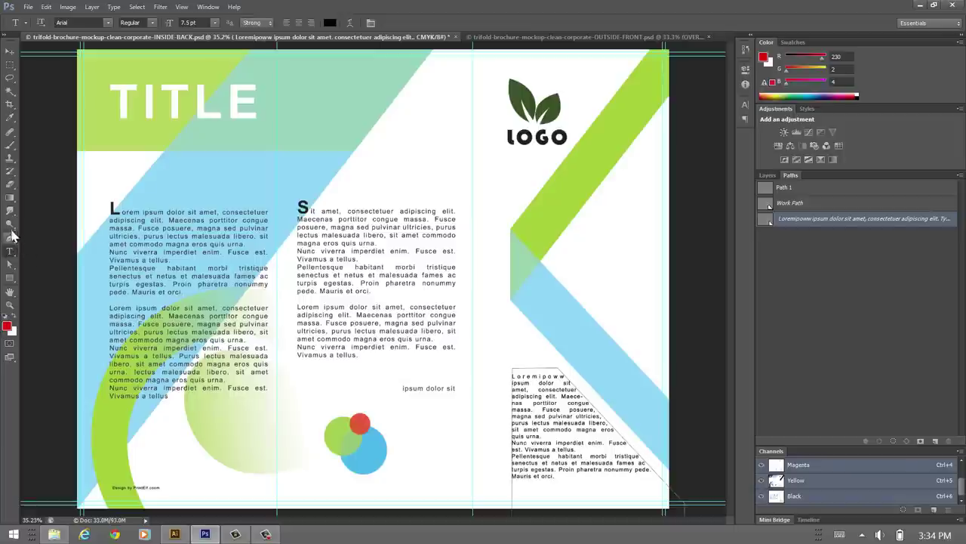
left_click(10, 266)
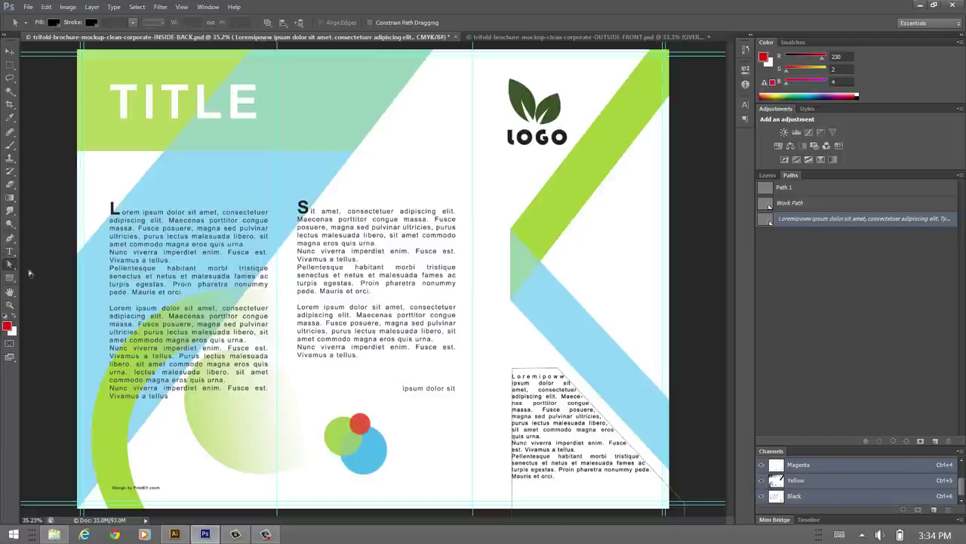
right_click(10, 268)
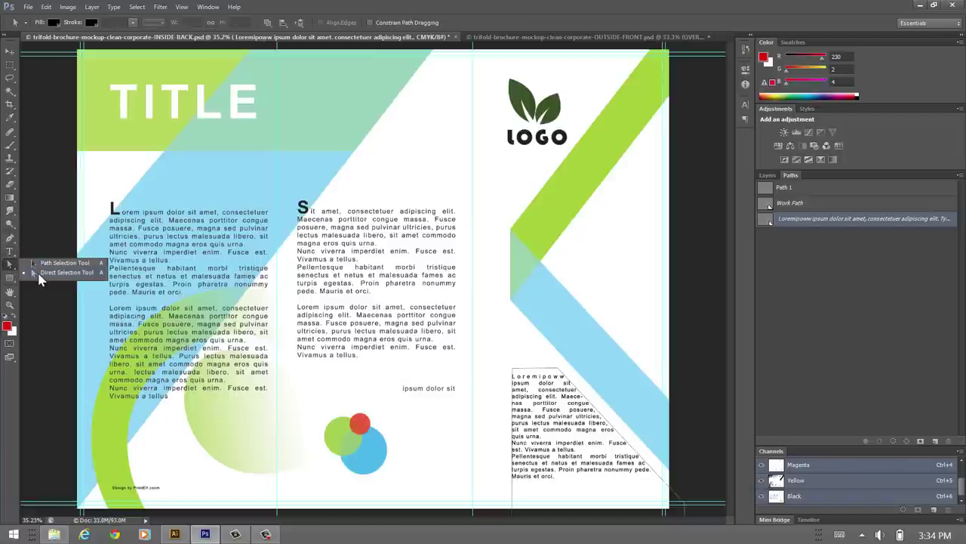
left_click(31, 259)
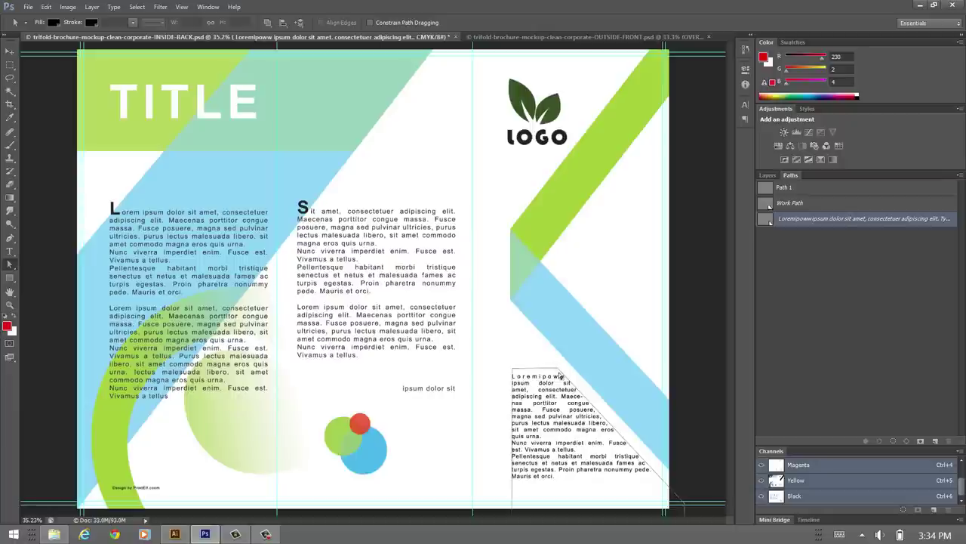
left_click_drag(549, 370, 574, 385)
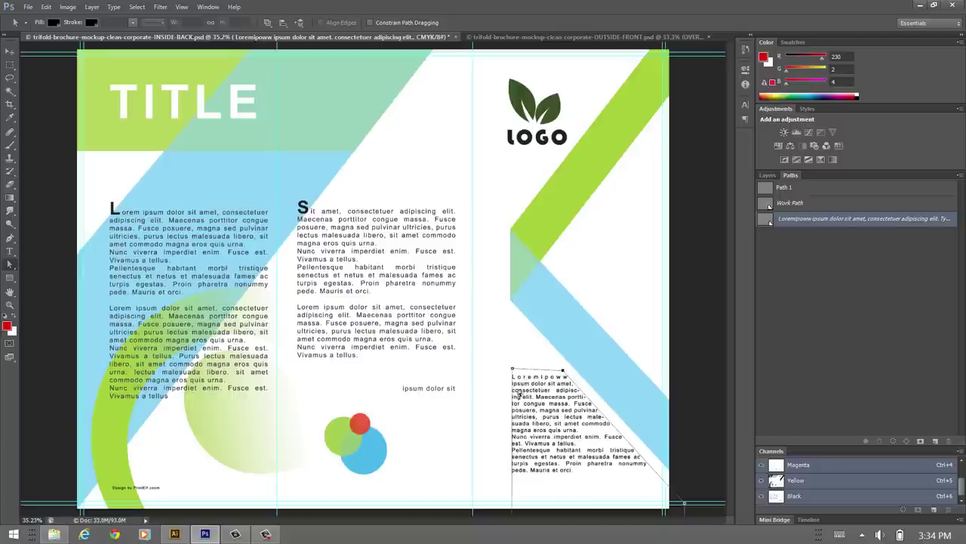
left_click(10, 50)
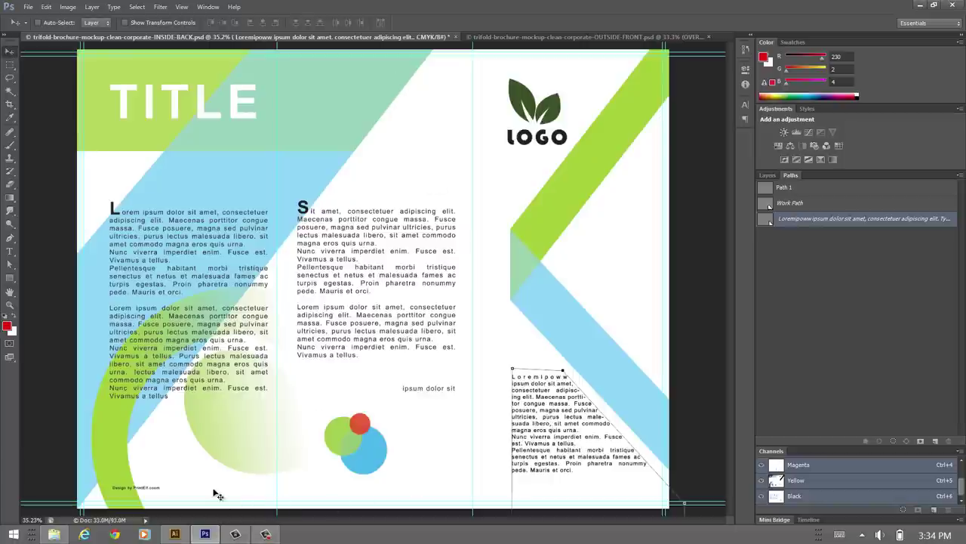
- Copy the red and yellow angled ribbon from the Illustrator artwork and paste it into the Photoshop brochure as a Smart Object
left_click(175, 534)
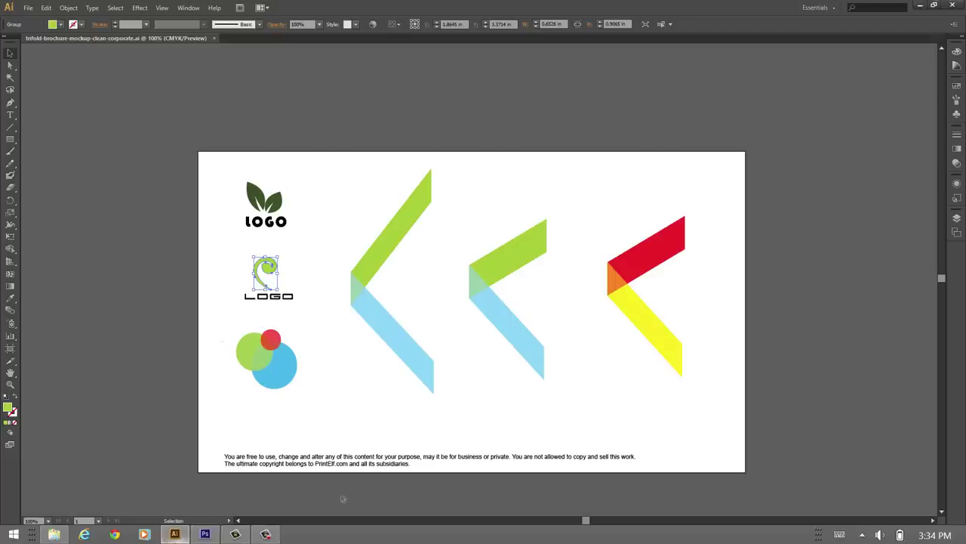
left_click_drag(596, 210, 712, 386)
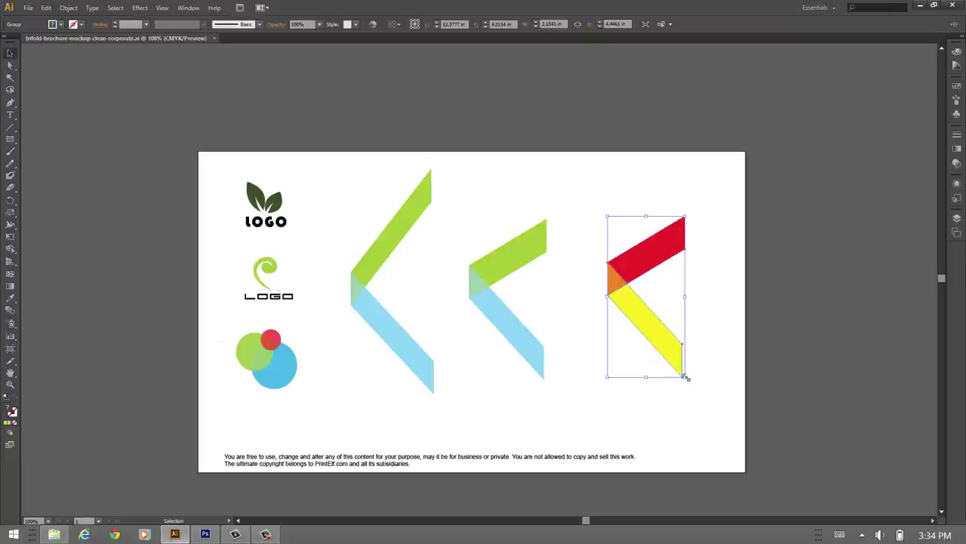
left_click(205, 535)
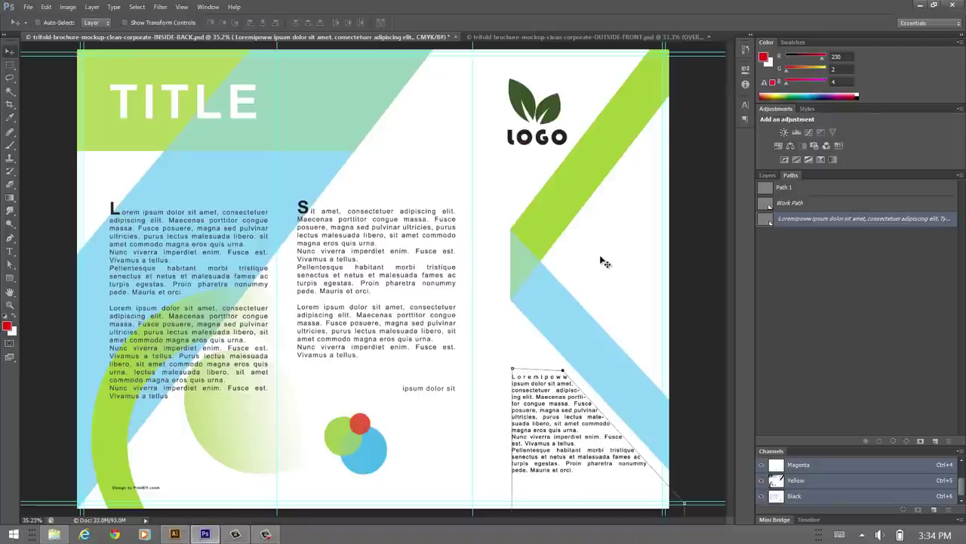
key("ctrl+v")
left_click(509, 176)
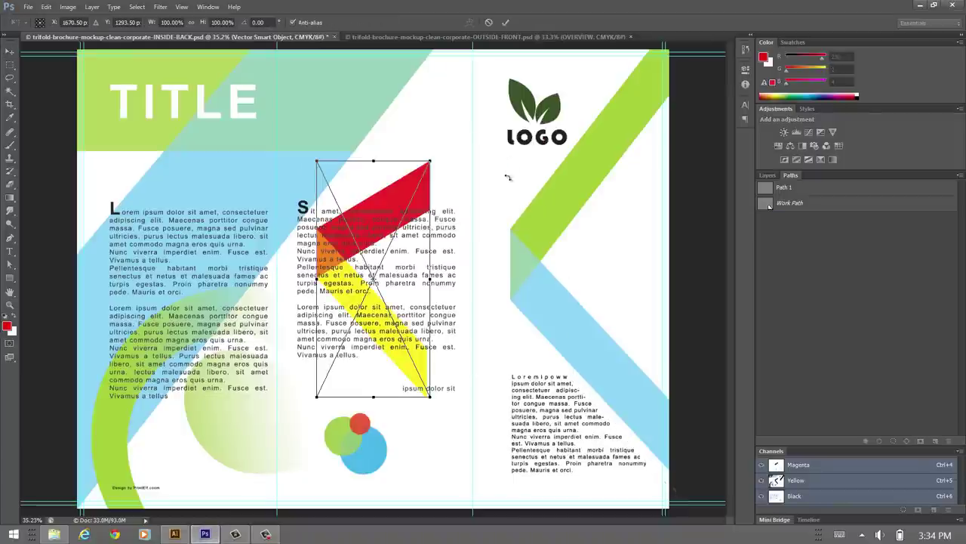
- Stretch the pasted red and yellow ribbon vertically in both directions to about 7.3 in tall, keeping its width
left_click_drag(379, 160, 379, 67)
left_click_drag(373, 397, 372, 457)
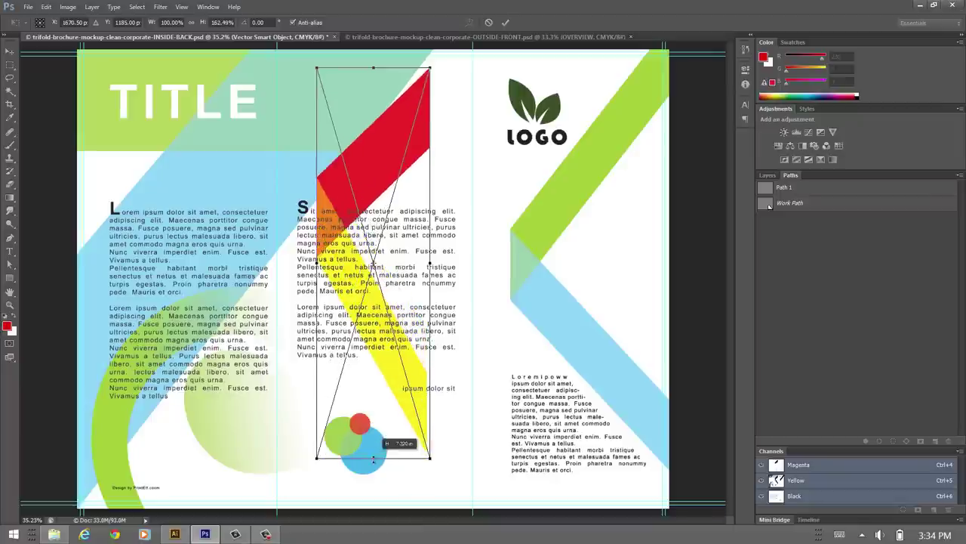
key("Return")
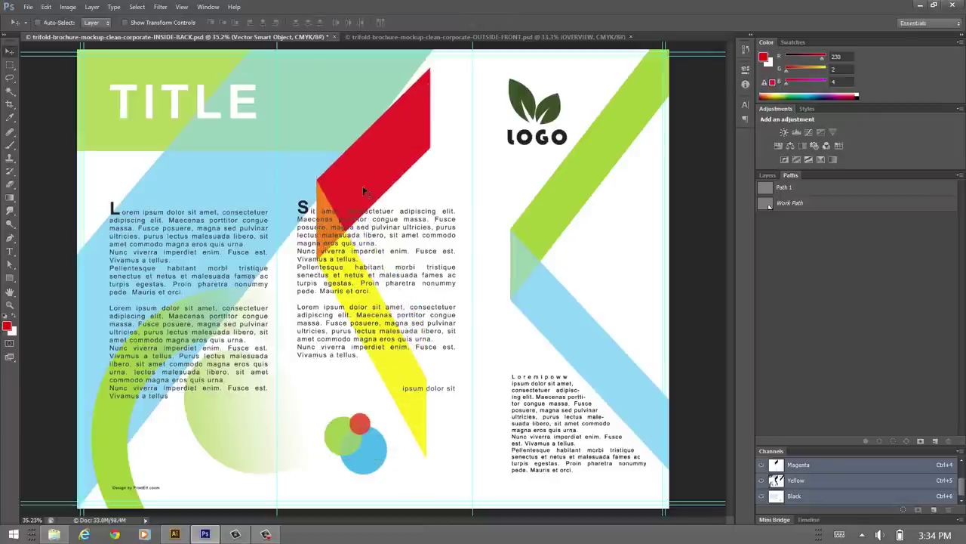
- Replace the right panel's green and blue ribbon with the red and yellow one, positioned against the page's outer edge
left_click_drag(424, 188, 501, 225)
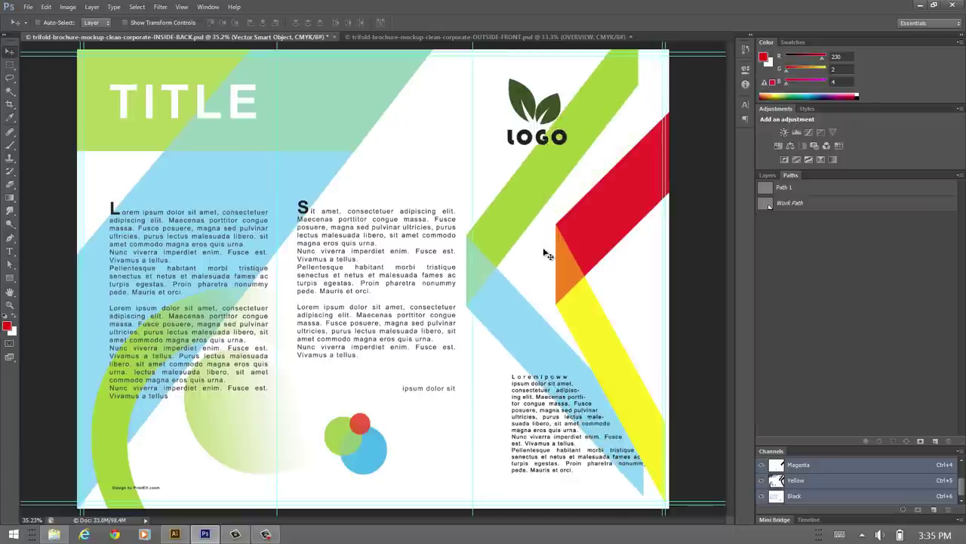
key("Delete")
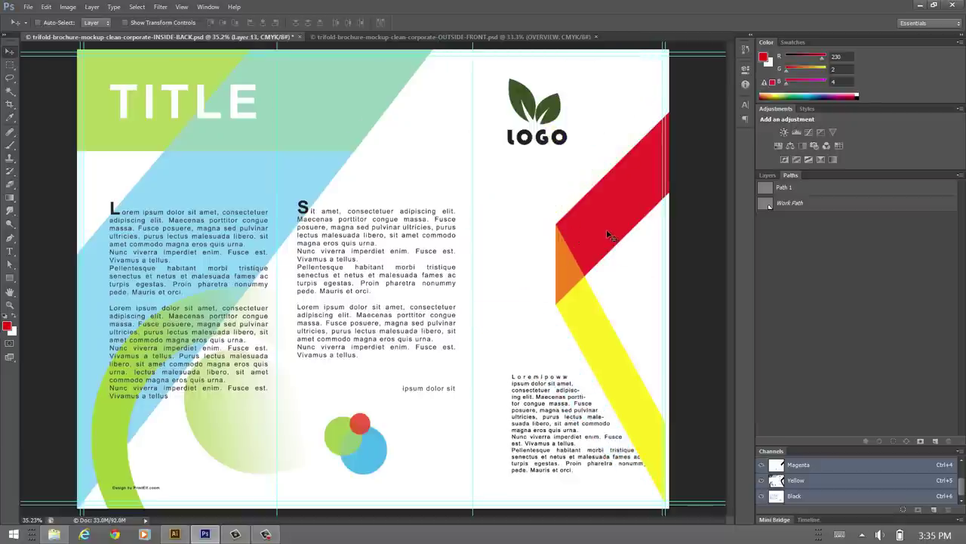
left_click_drag(606, 229, 606, 207)
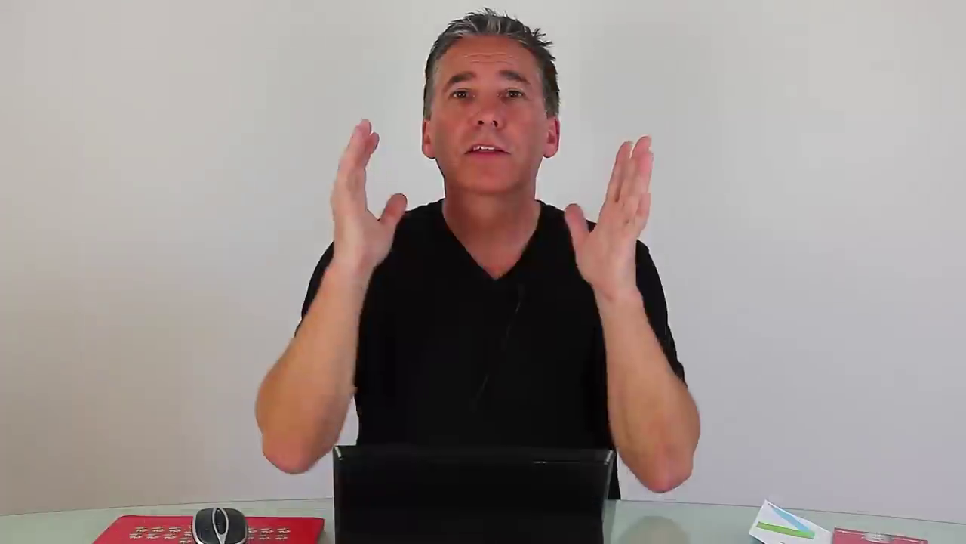